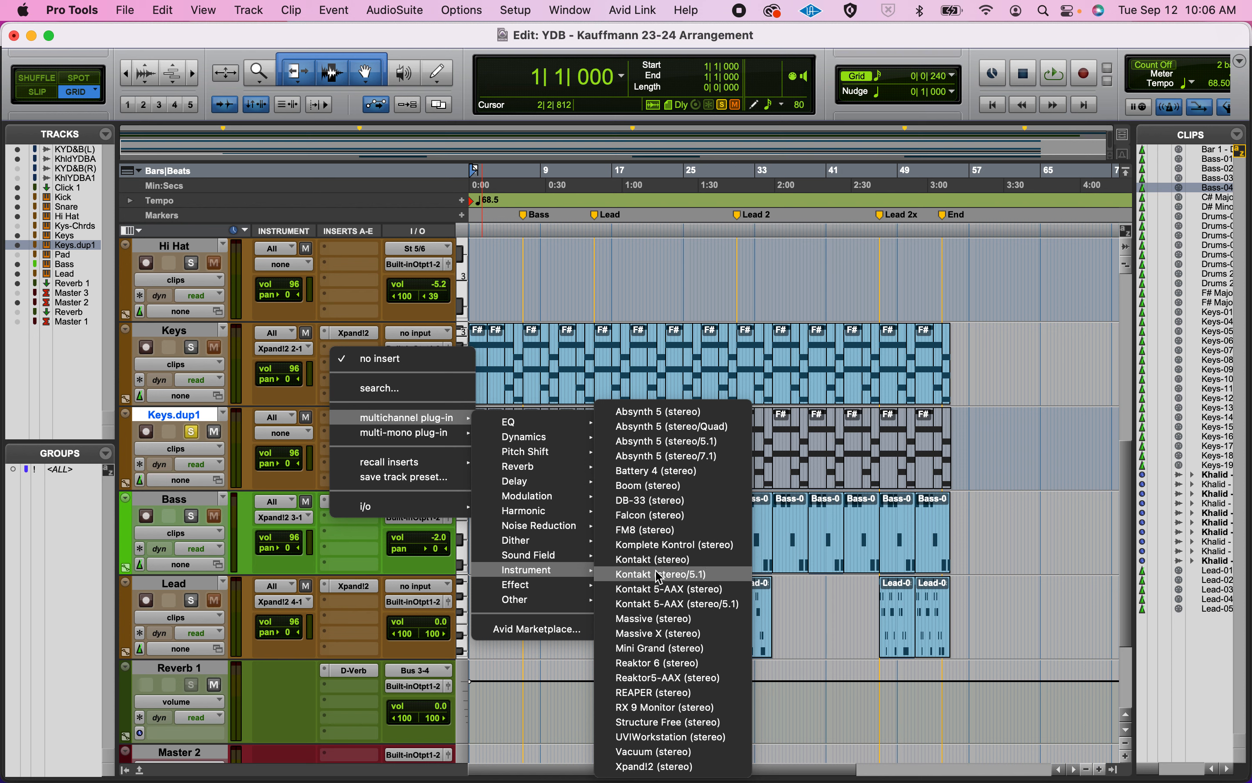
Insert the FM8 (stereo) instrument on the Keys.dup1 track, load the 5 Violina's sound and start playback.
left_click(651, 531)
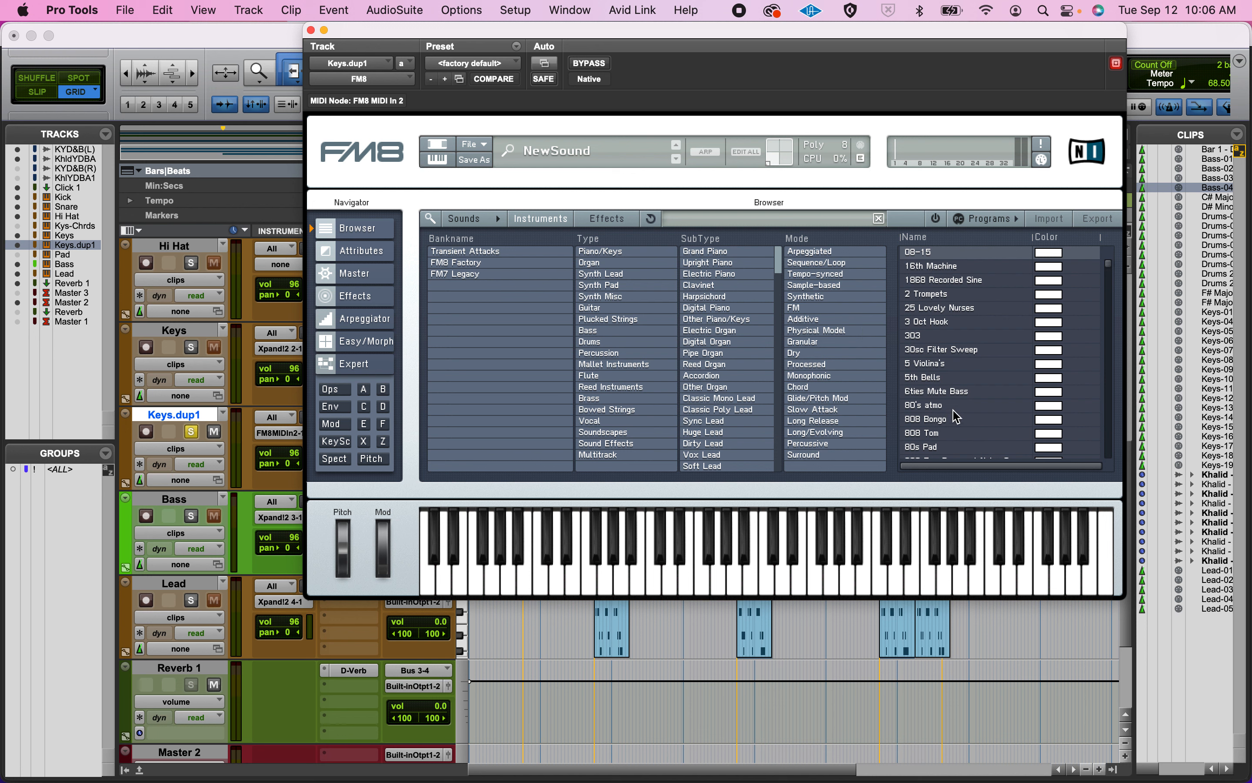
scroll(943, 306, "down", 2)
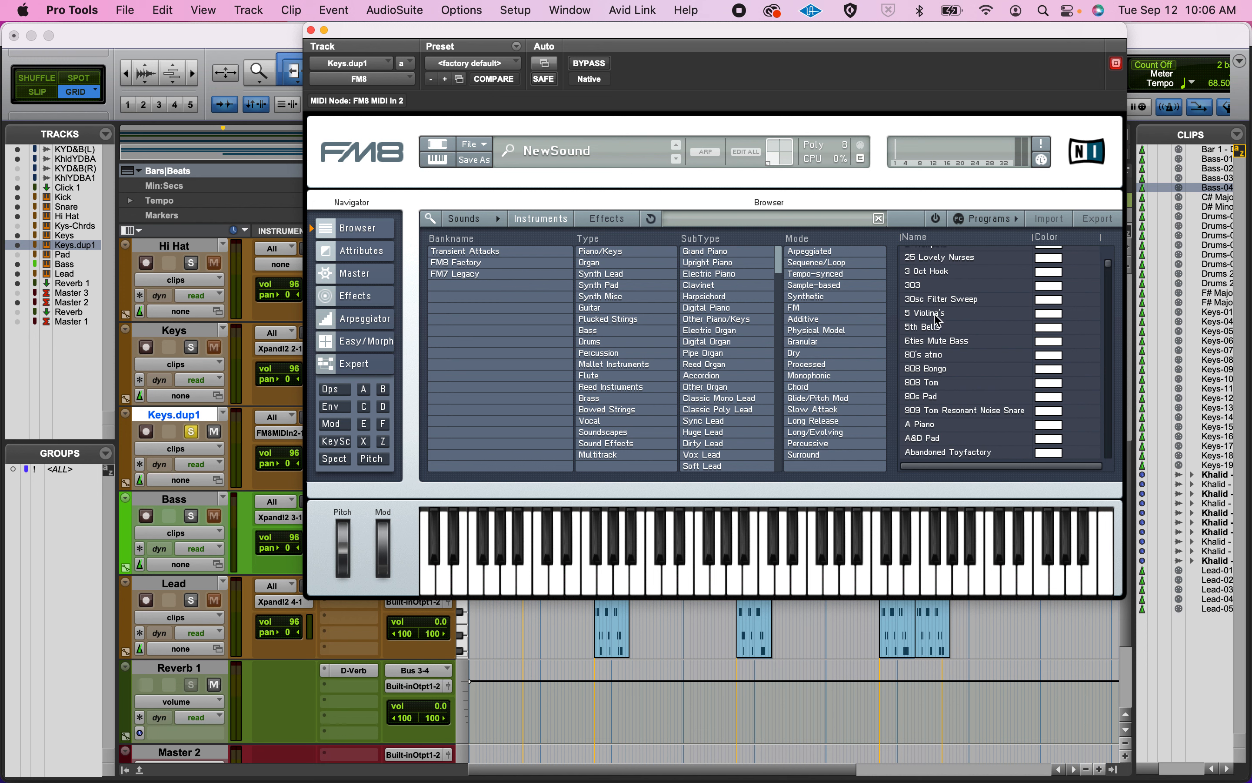
left_click(931, 312)
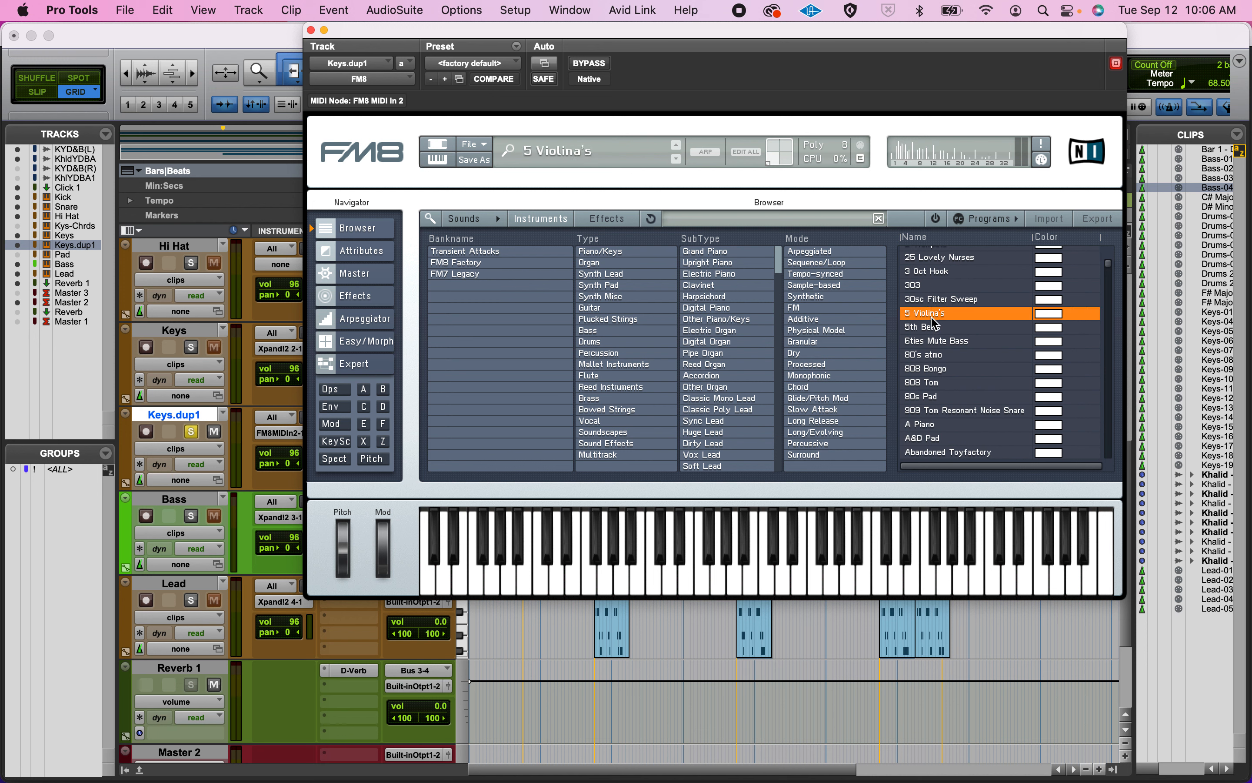
key("space")
Filter the FM8 sounds to Organ with subtype Pipe Organ and audition Pipe Organ 1 and Pipe Organ 2.
left_click(590, 262)
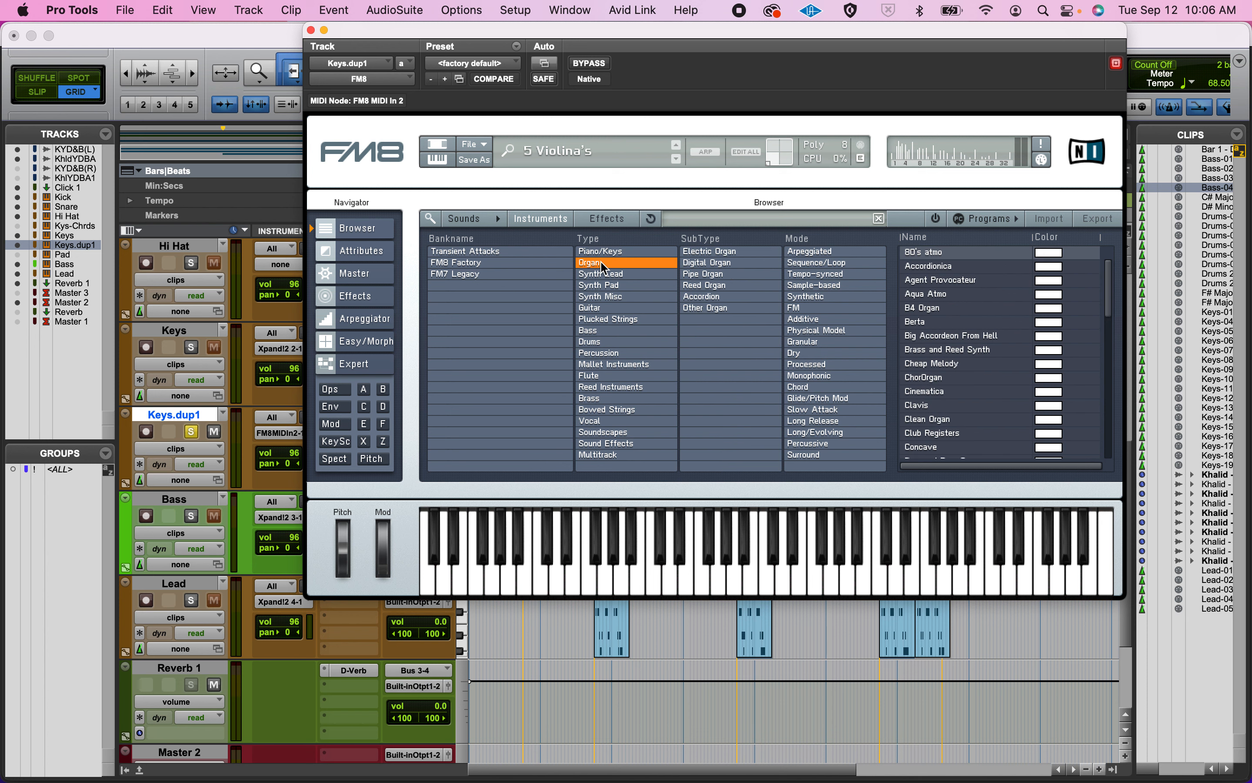
left_click(709, 274)
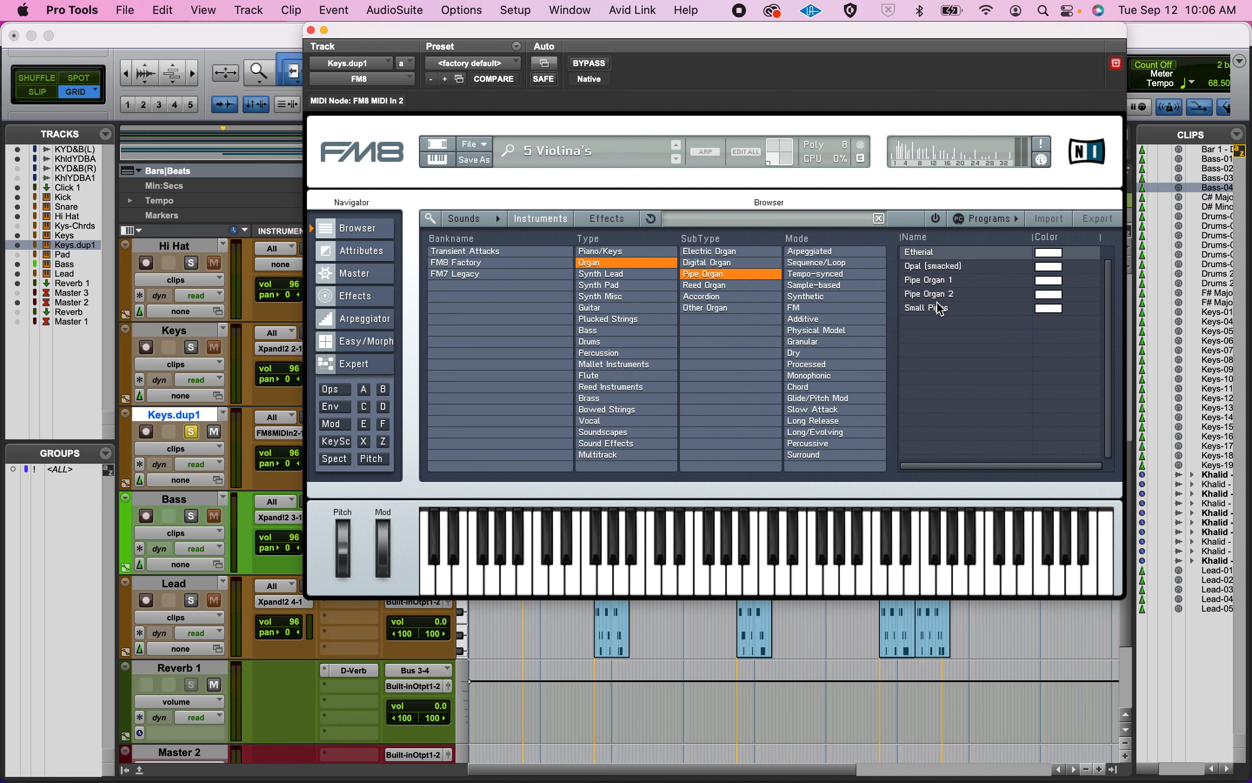
left_click(936, 282)
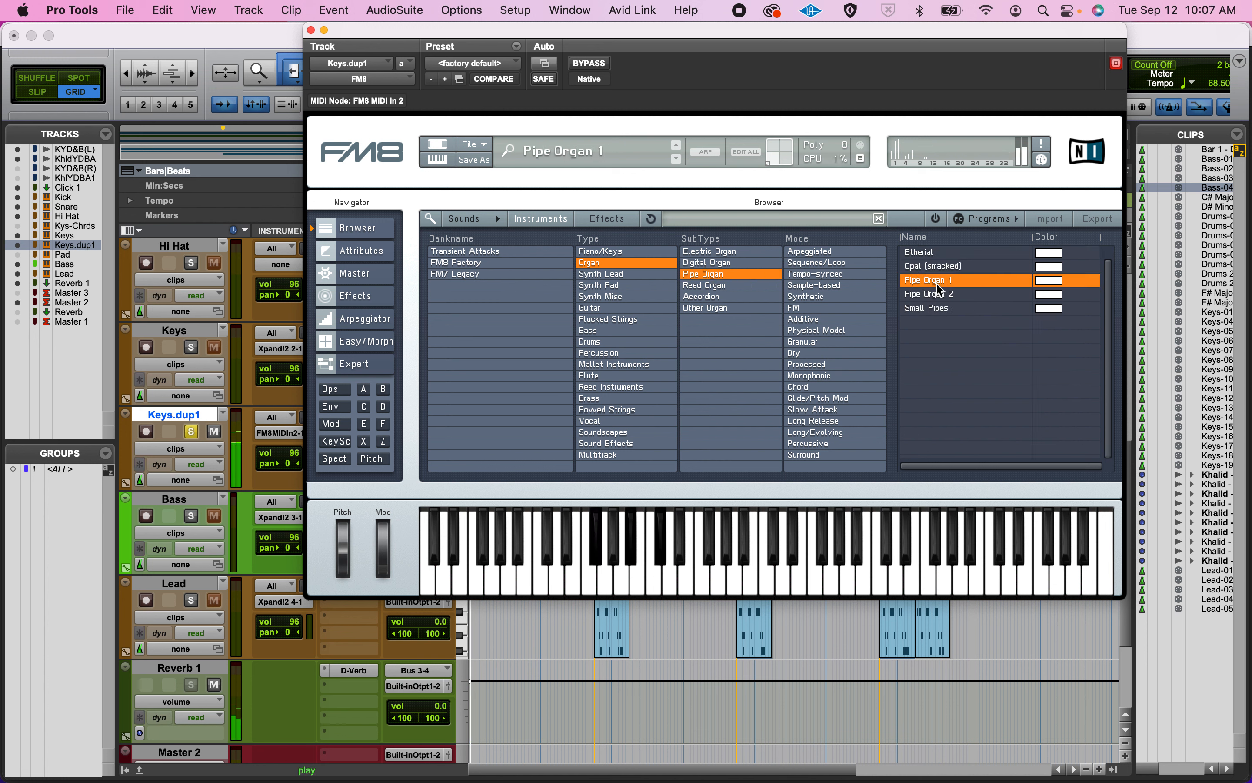
left_click(941, 295)
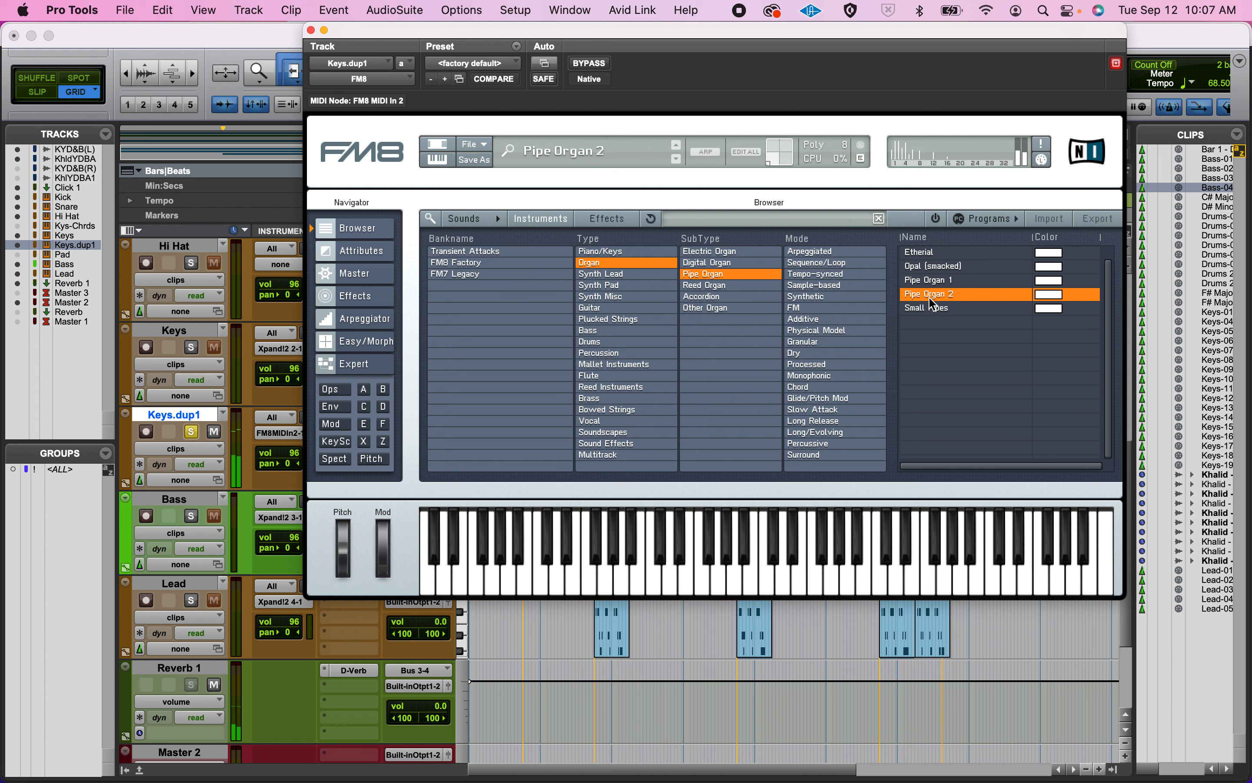
Take the Keys.dup1 track out of solo and move the FM8 window clear of the track's output controls.
left_click(196, 431)
left_click(192, 431)
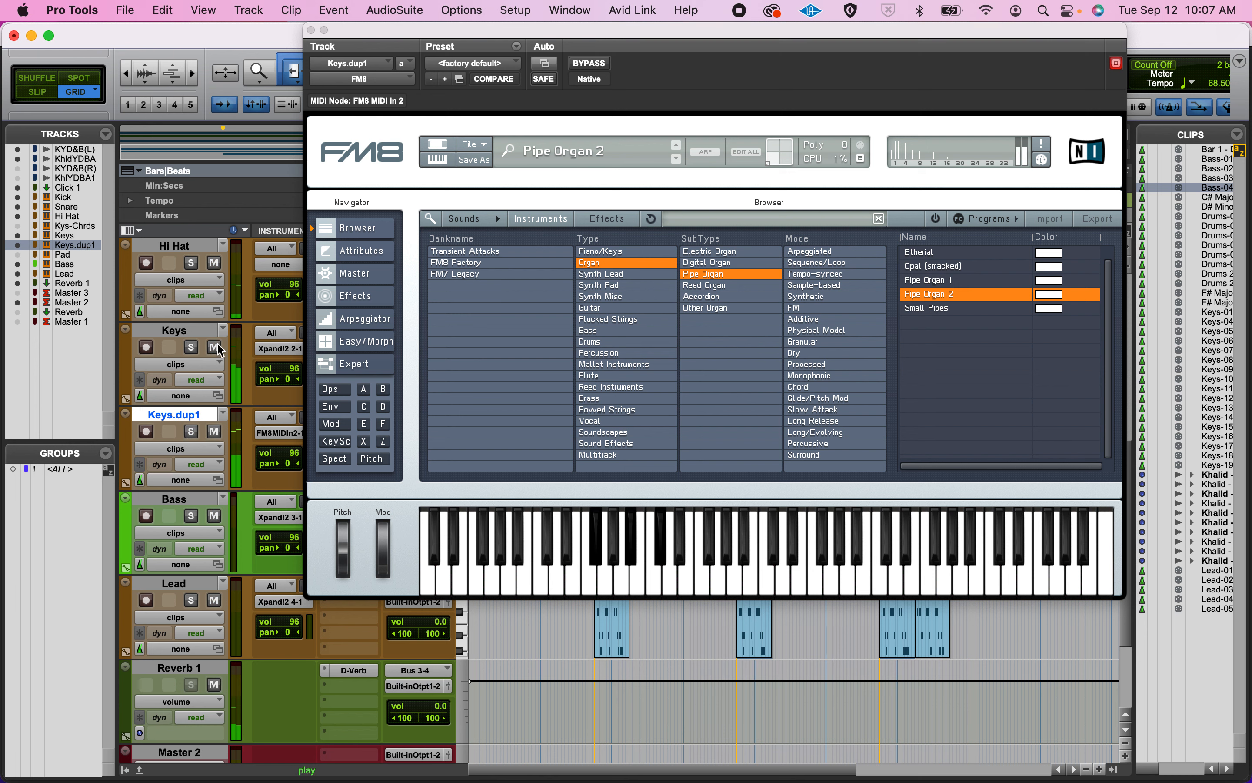
left_click_drag(383, 49, 642, 51)
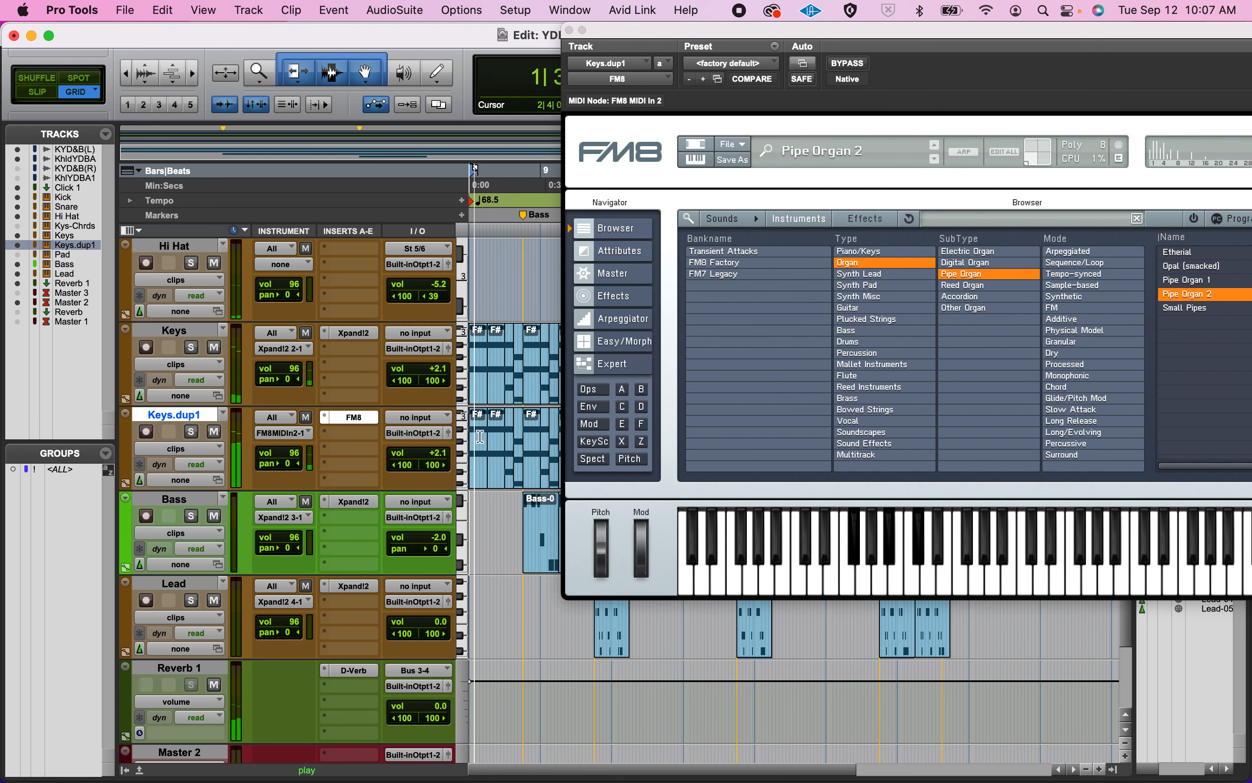
Lower the Keys.dup1 track's output volume to -9.8 while listening to playback.
left_click(438, 458)
left_click_drag(437, 458, 439, 477)
key("space")
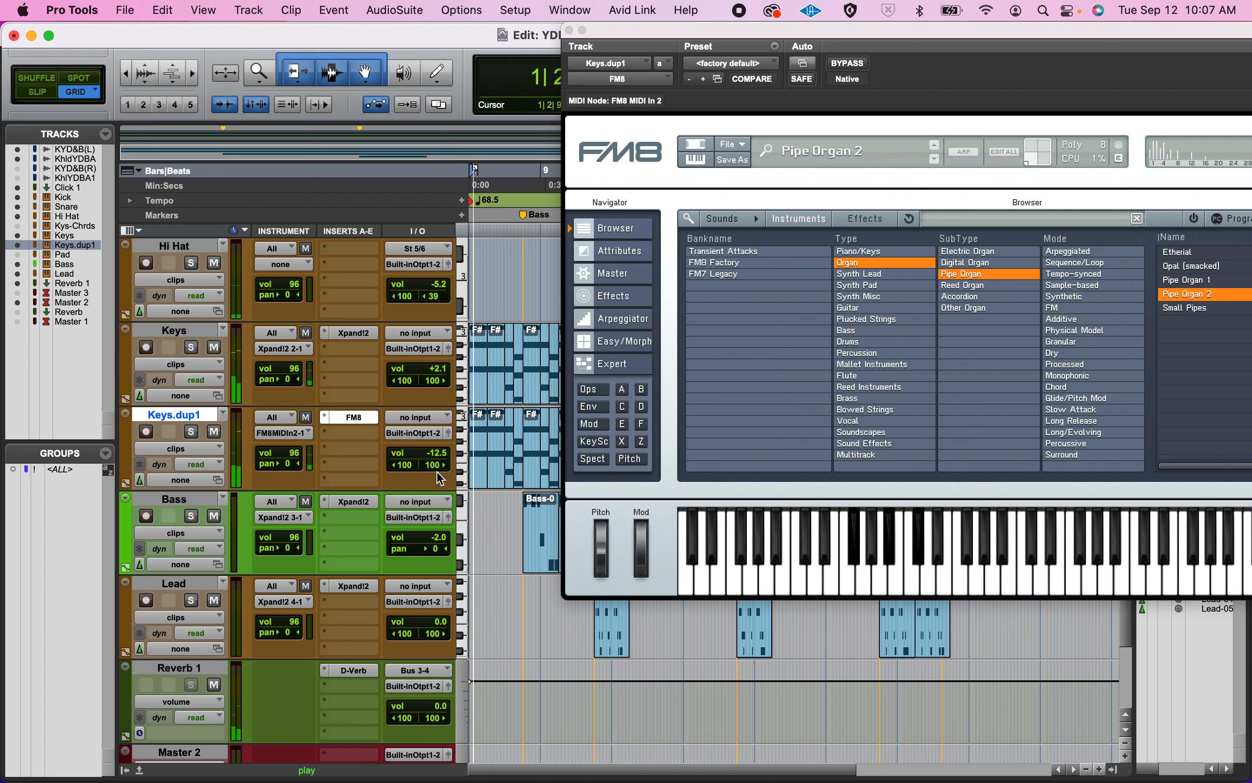
left_click(437, 456)
left_click_drag(438, 458, 438, 454)
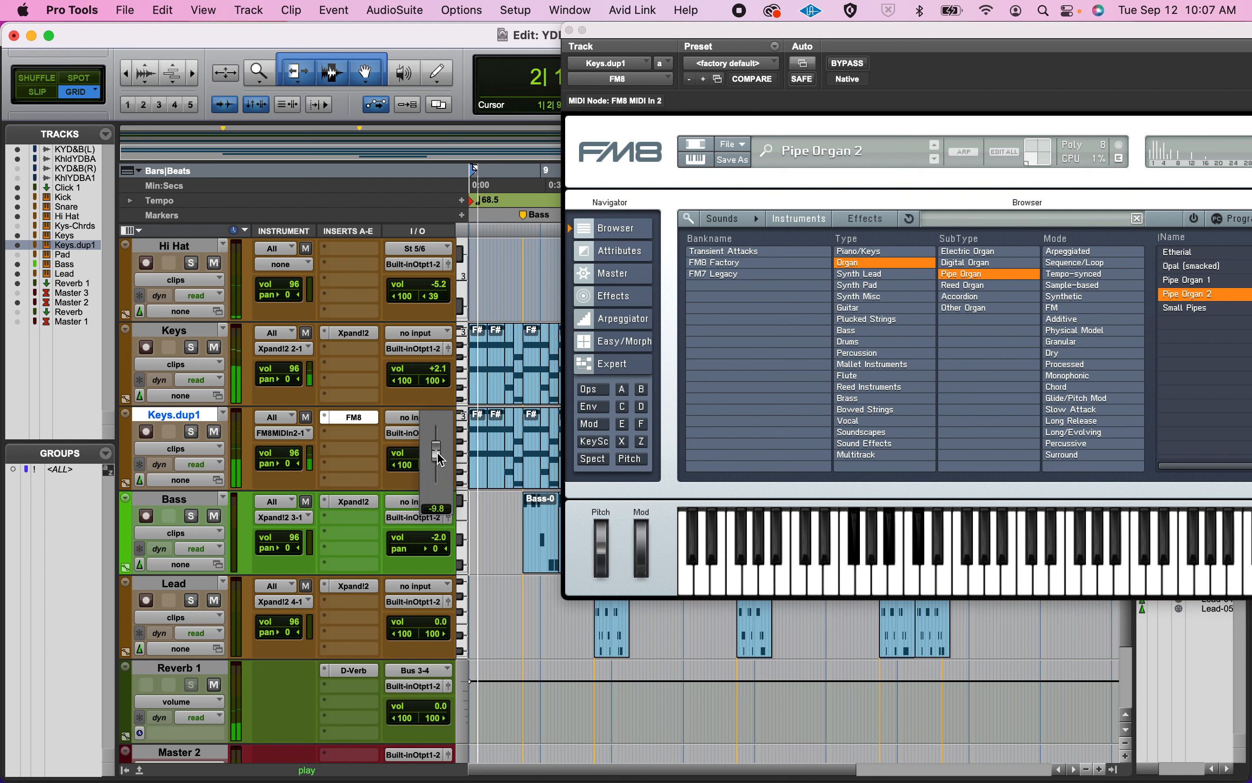
key("space")
Briefly solo and unsolo the Keys track, and rename the Keys.dup1 track as Organ.
left_click(191, 347)
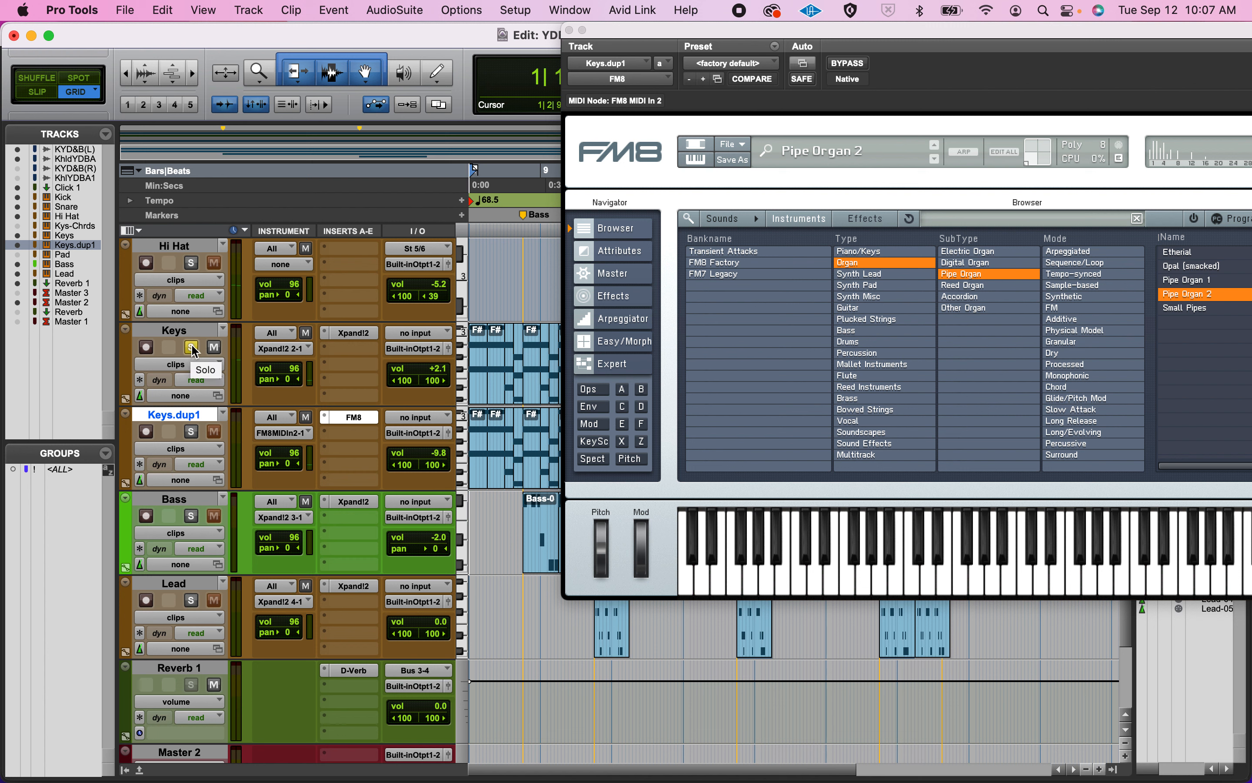
left_click(192, 348)
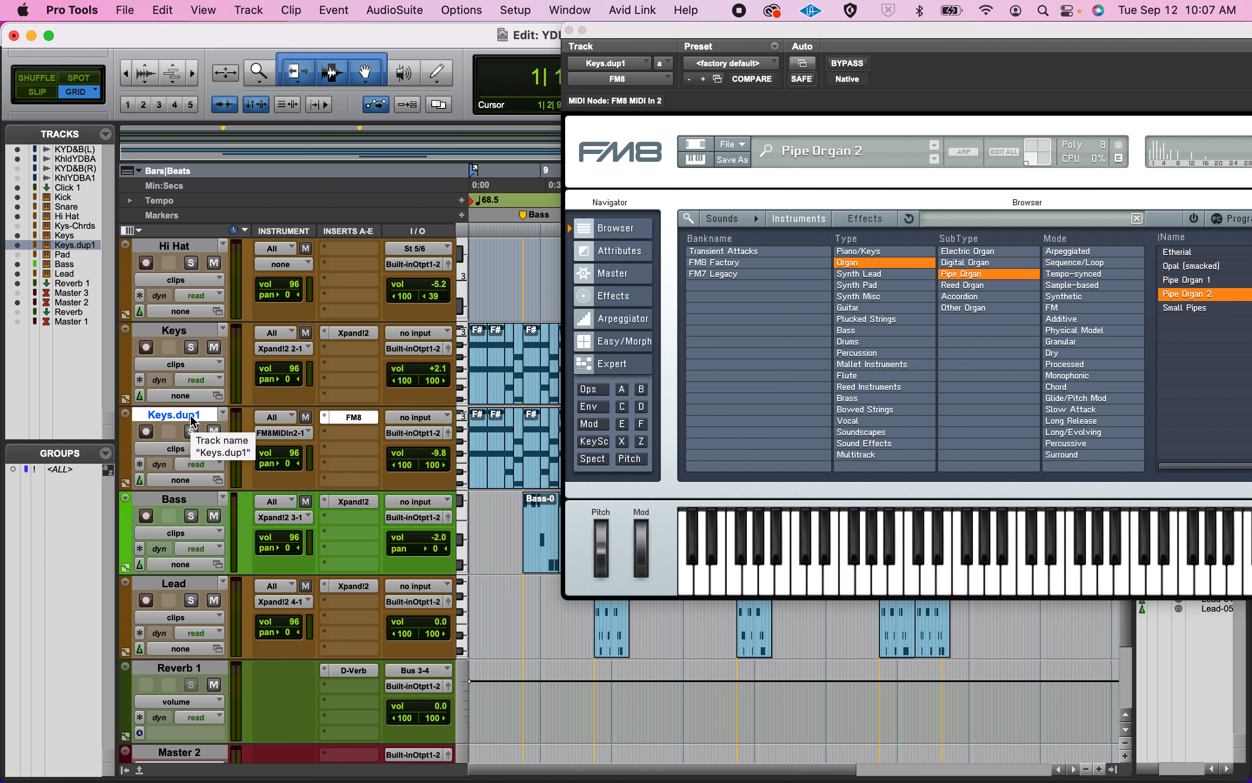
double_click(174, 415)
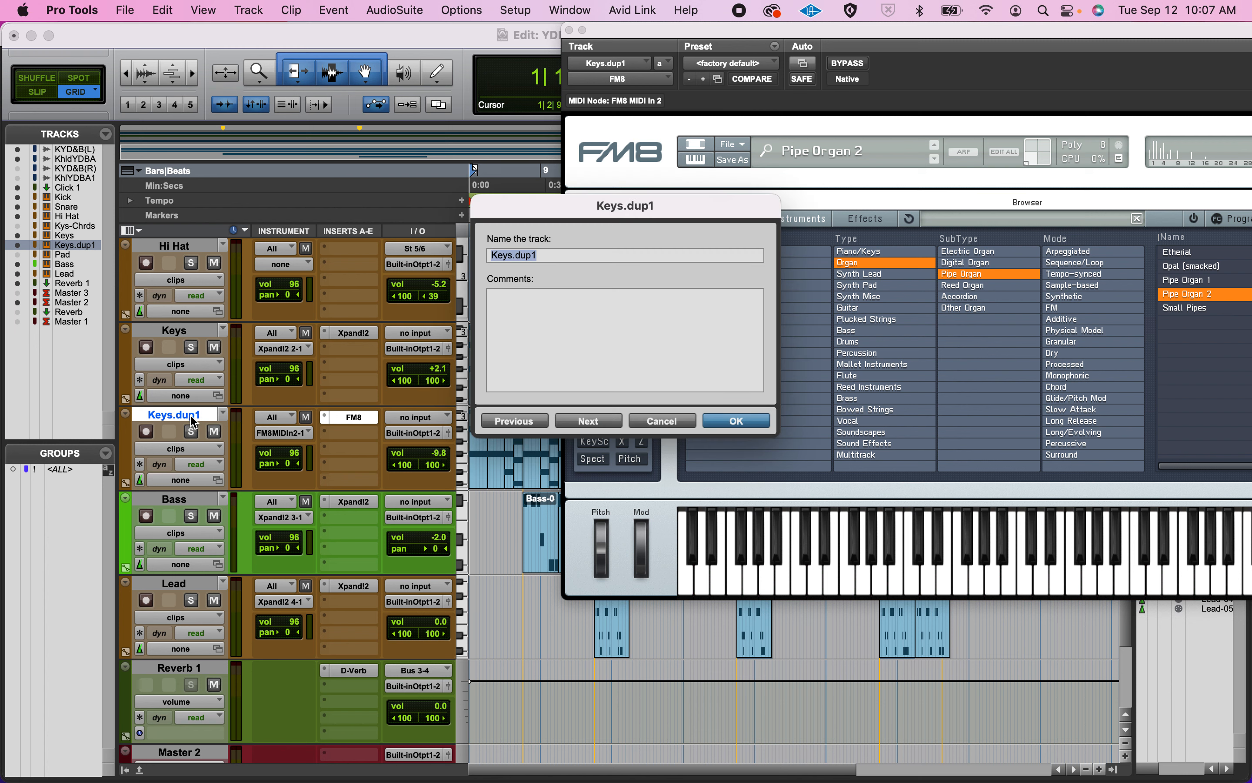
type("Organ")
key("Return")
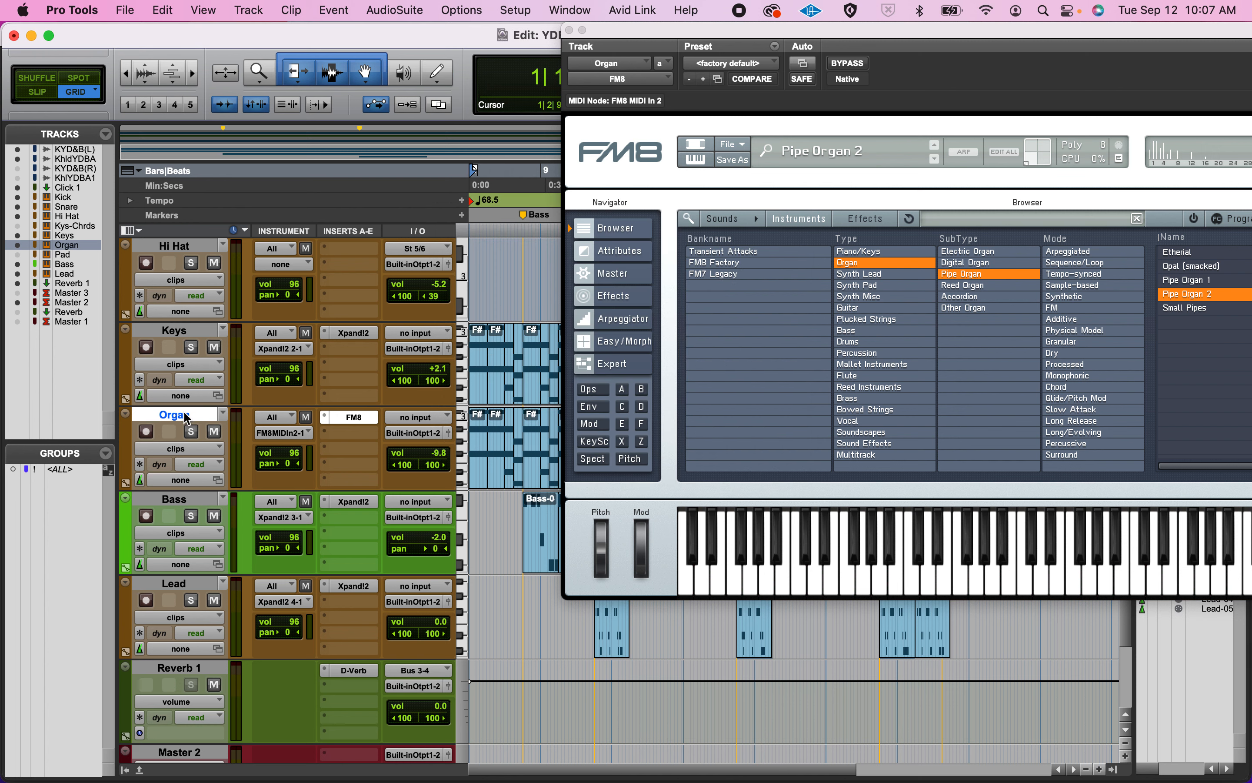
Filter the FM8 sounds to Synth Pad and audition 80s Pad during playback.
key("space")
left_click(869, 285)
left_click(1190, 293)
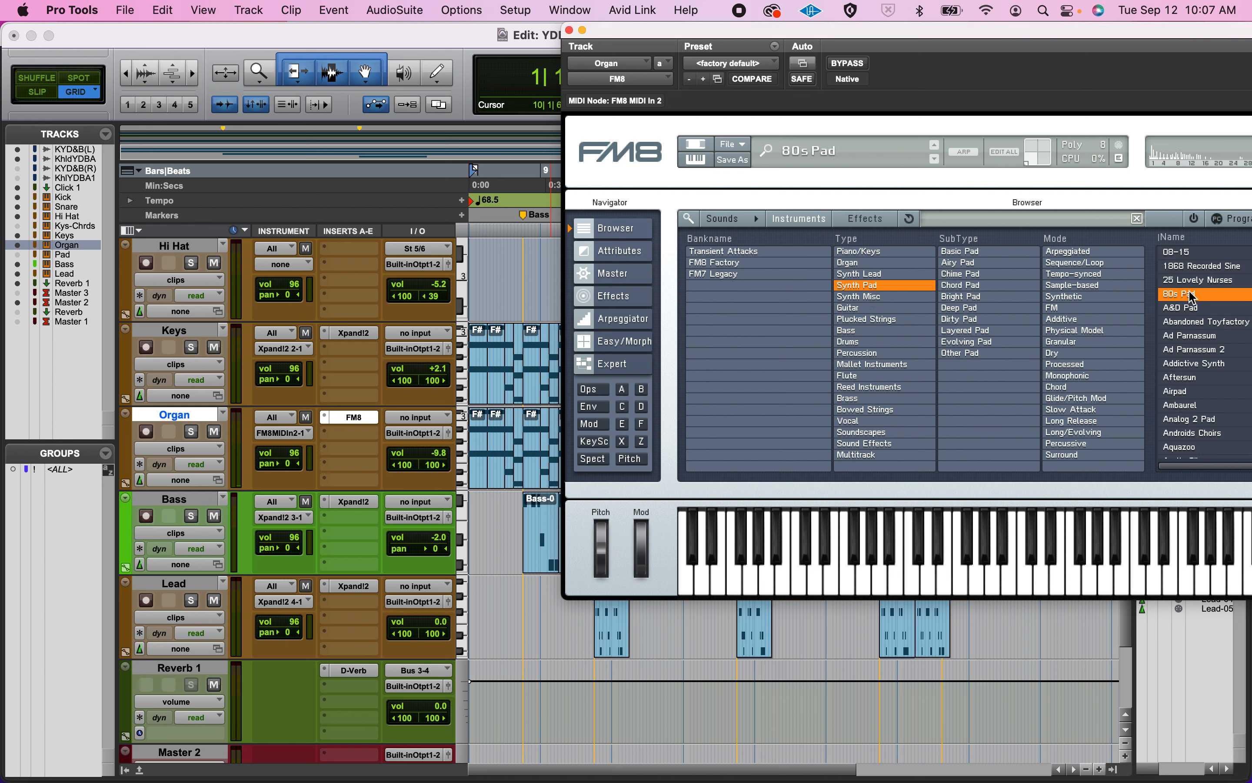
key("space")
Transpose all MIDI notes on the Organ track up one octave, moving the lowest from F#2 to F#3, and play back the change.
double_click(476, 476)
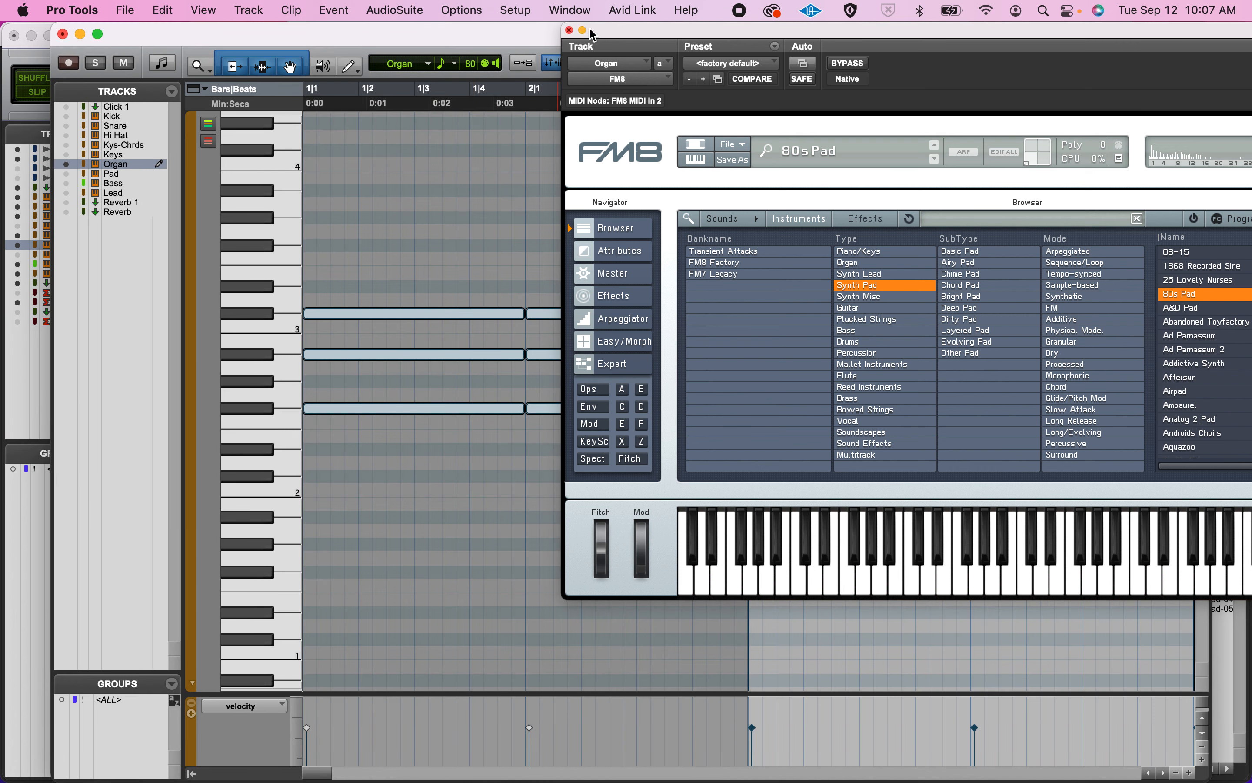
left_click(569, 30)
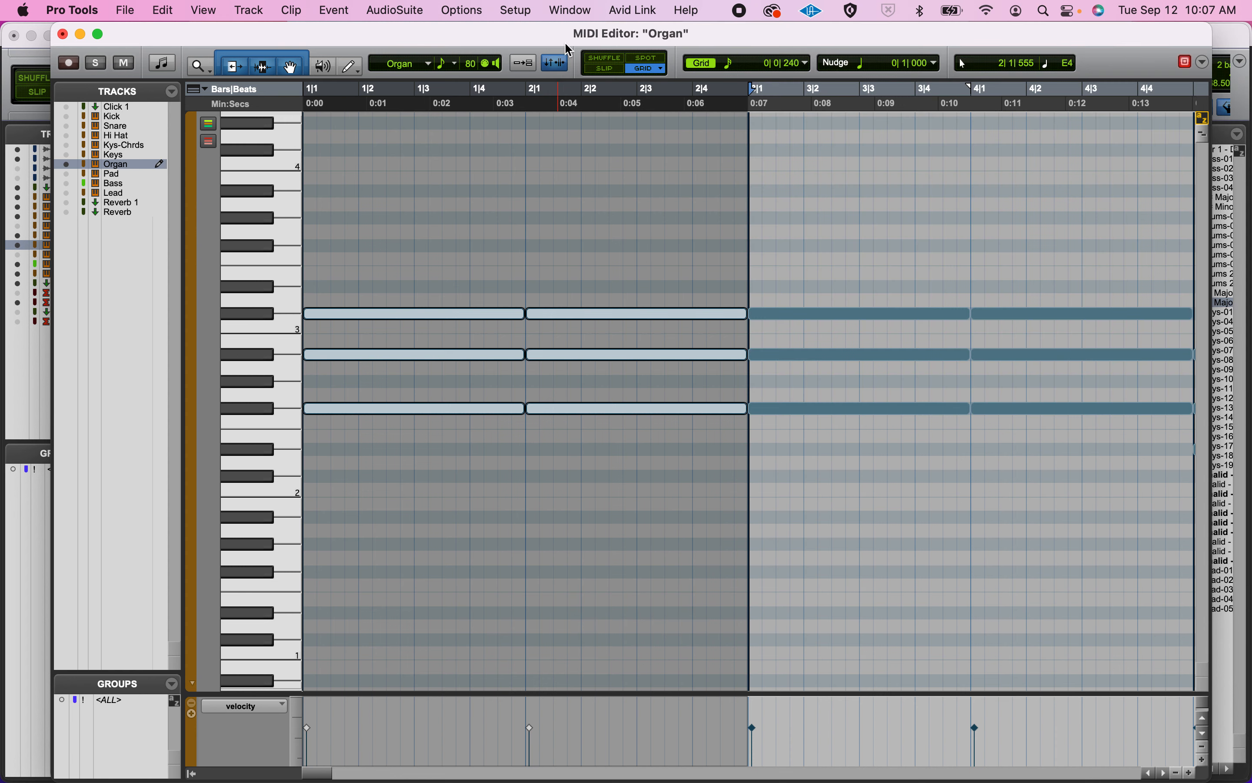
key("super+a")
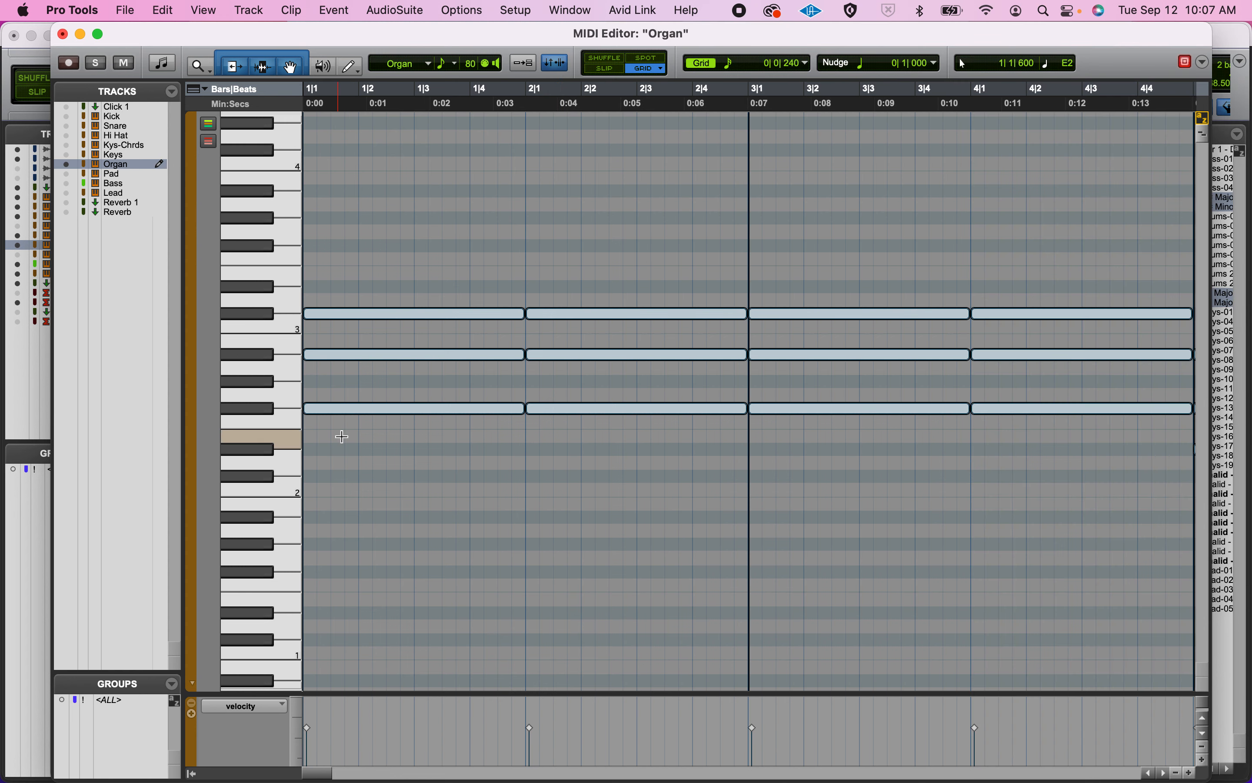
left_click(343, 414)
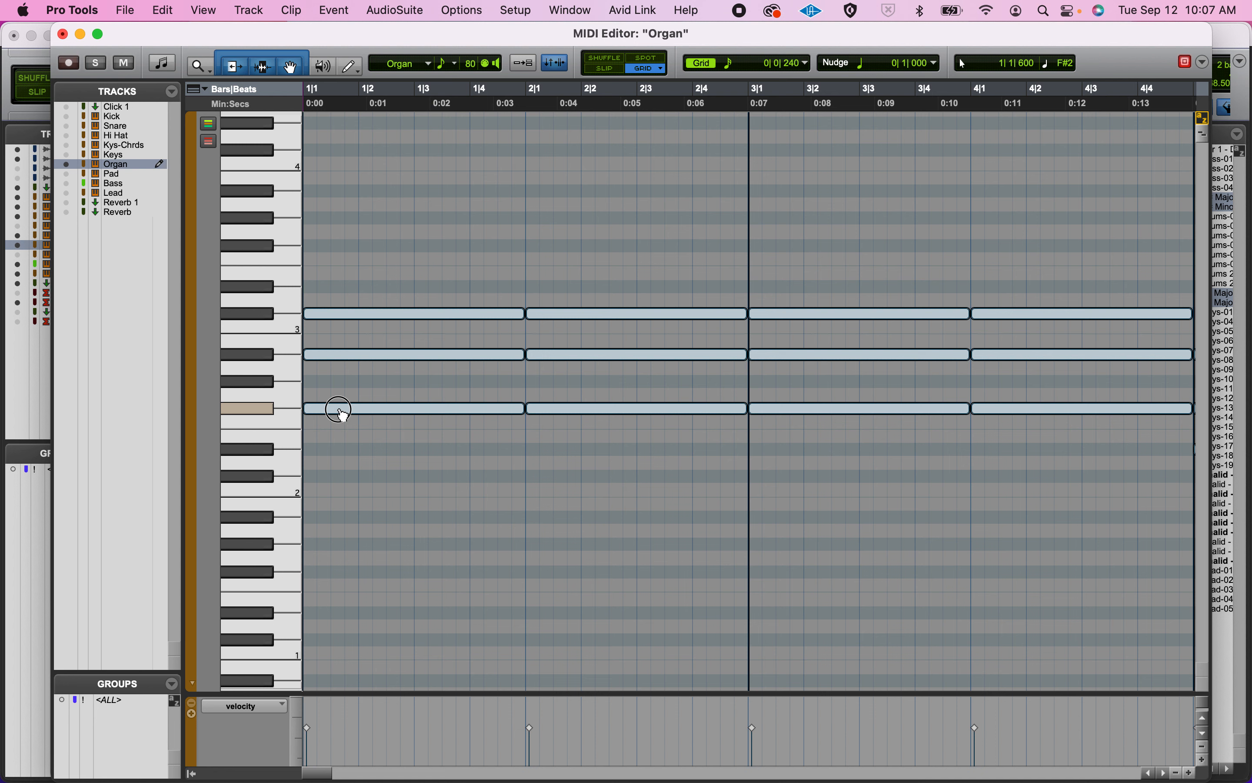
left_click_drag(343, 414, 332, 254)
key("space")
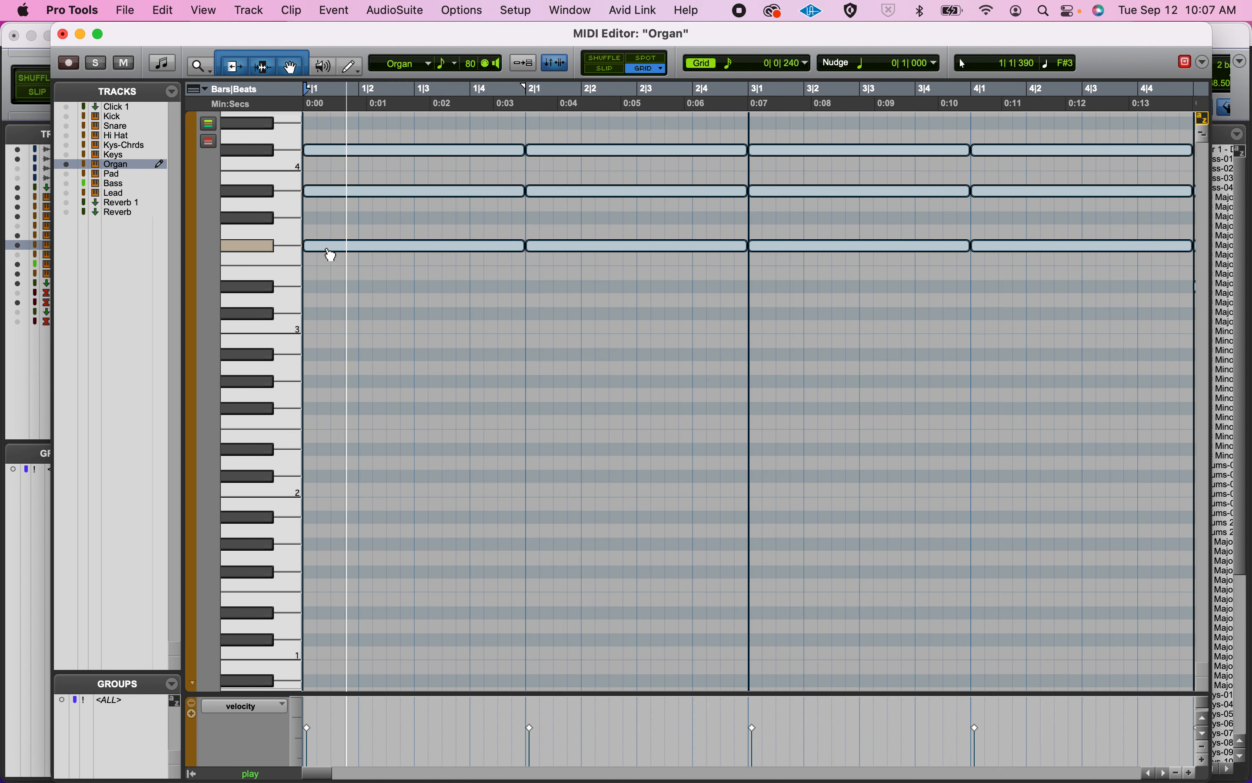
left_click(63, 35)
key("space")
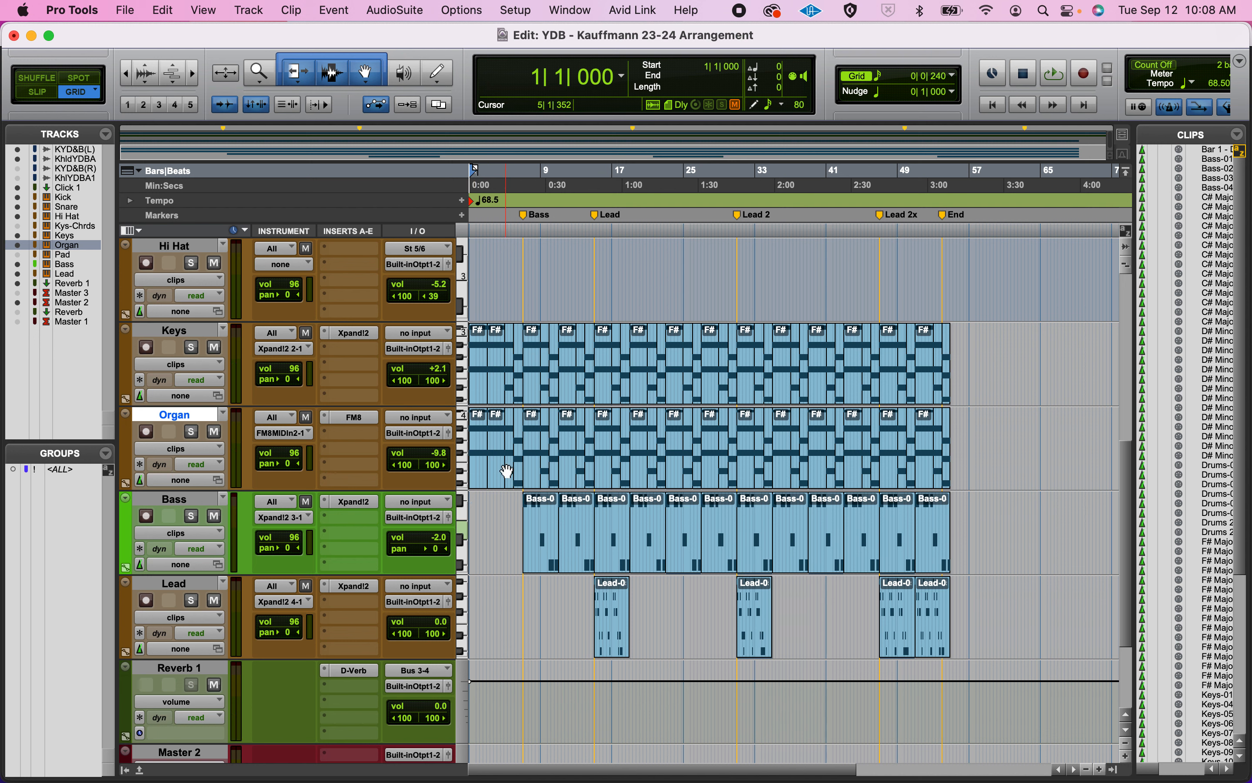
Show the effects of the Organ track's FM8 and switch Chorus/Delay off and back on.
left_click(354, 418)
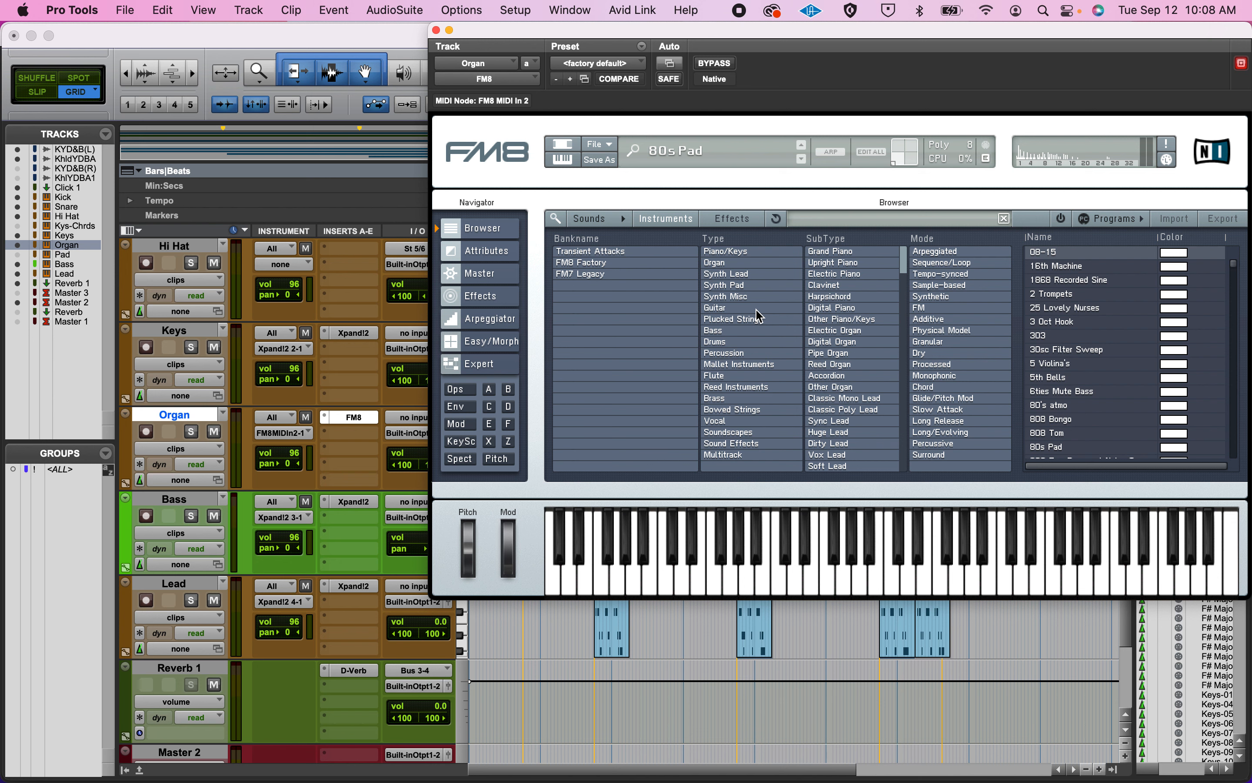
left_click(479, 299)
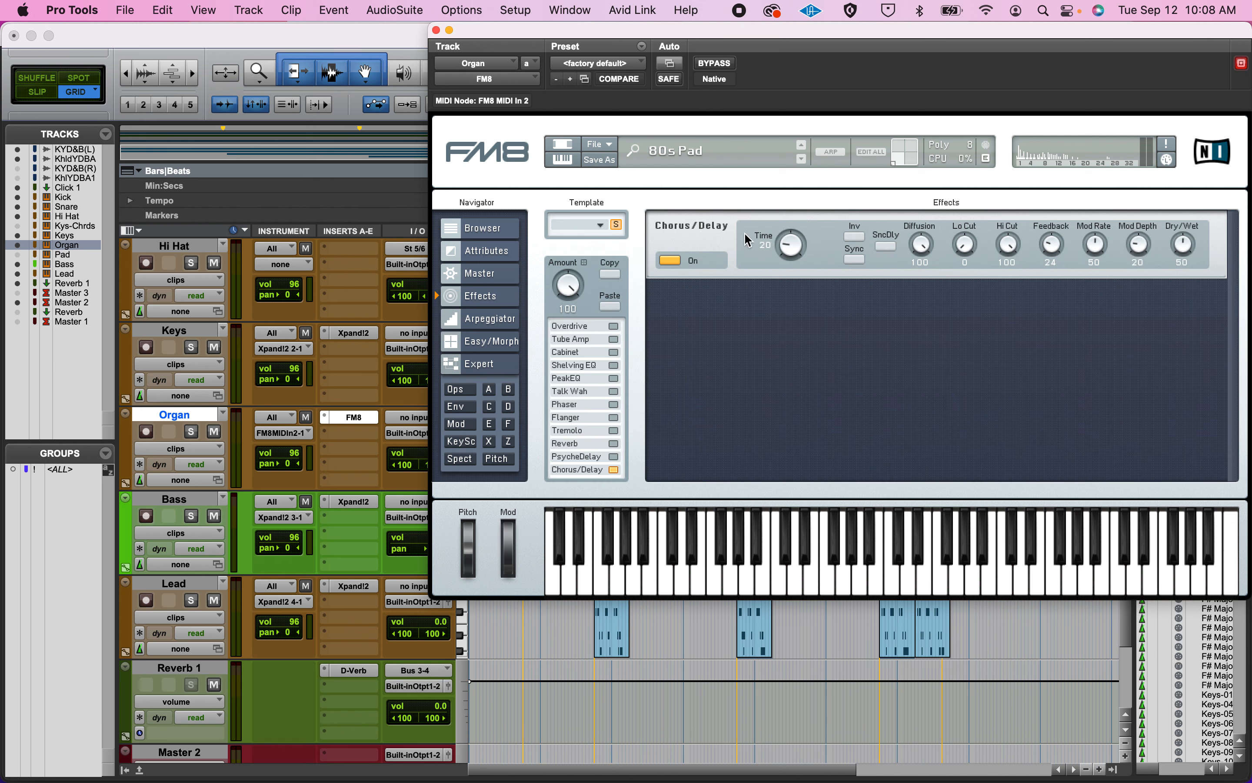
left_click(678, 261)
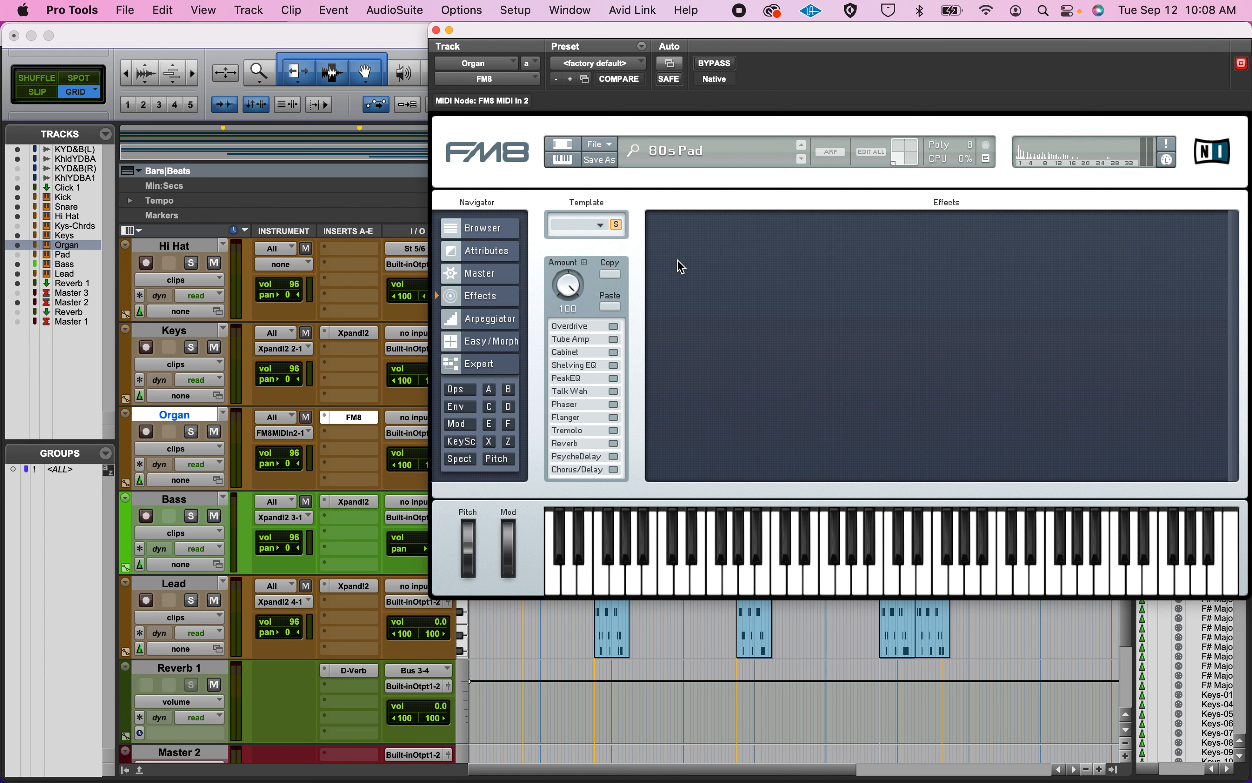
left_click(613, 470)
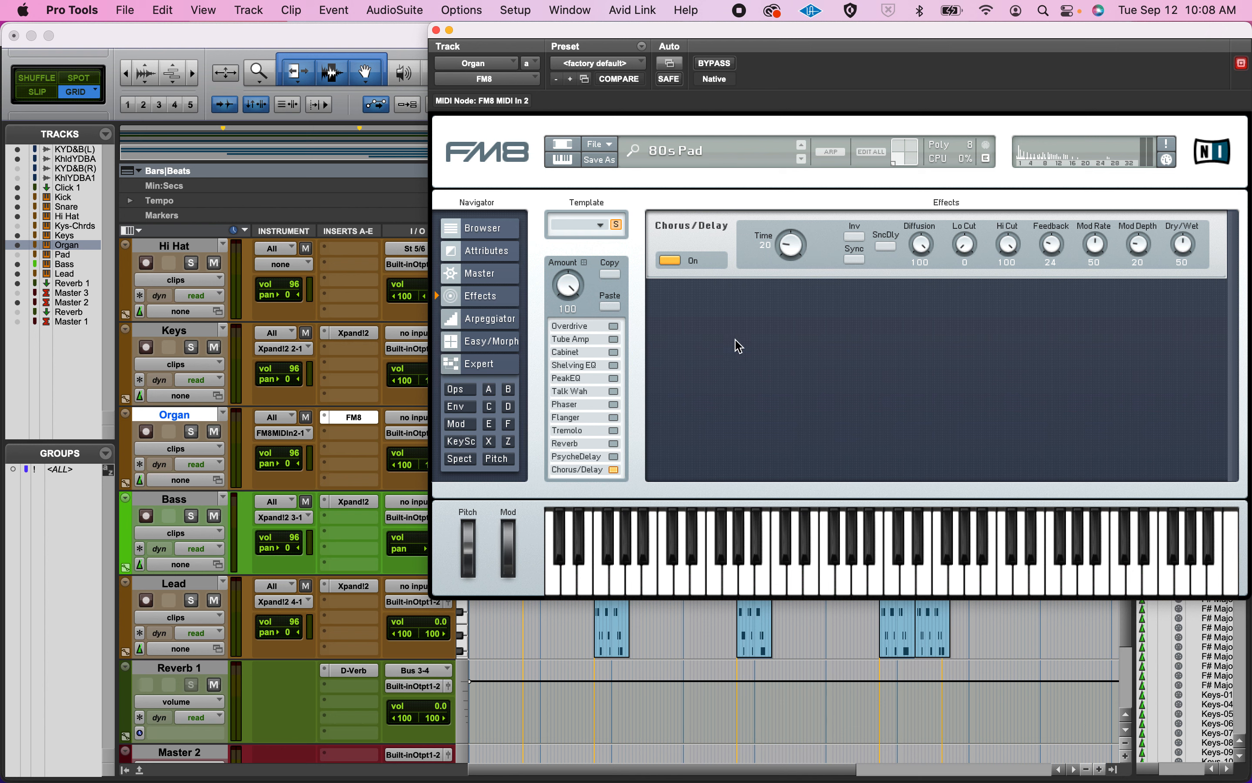
Enable the Overdrive effect and raise its Drive to 100 while playing back the Organ track in solo.
left_click(613, 326)
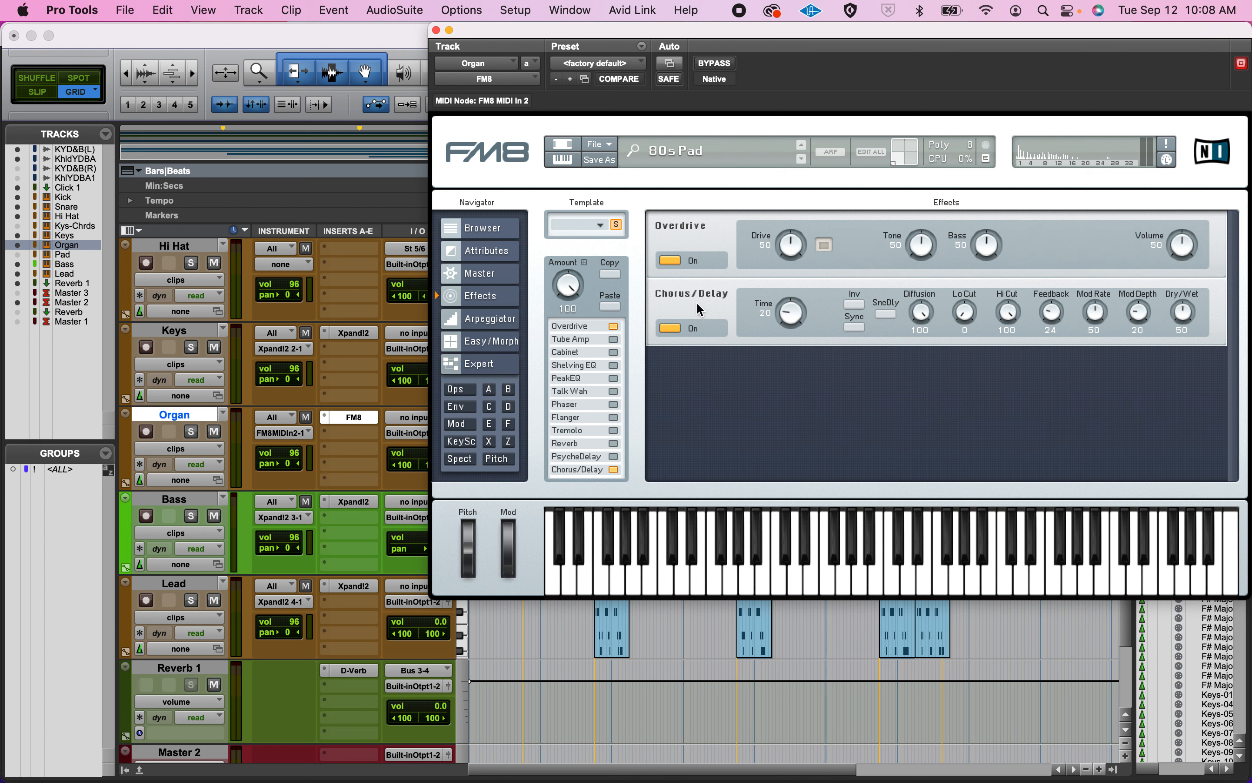
key("space")
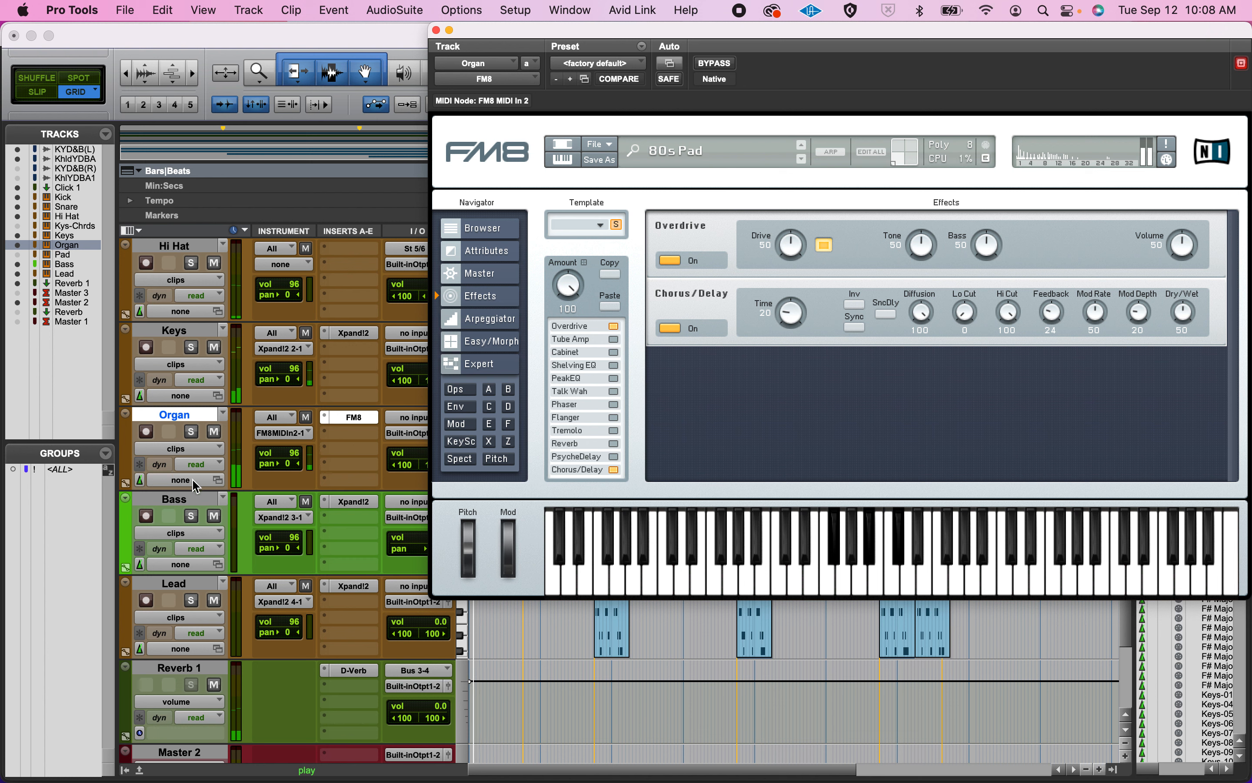
left_click(191, 432)
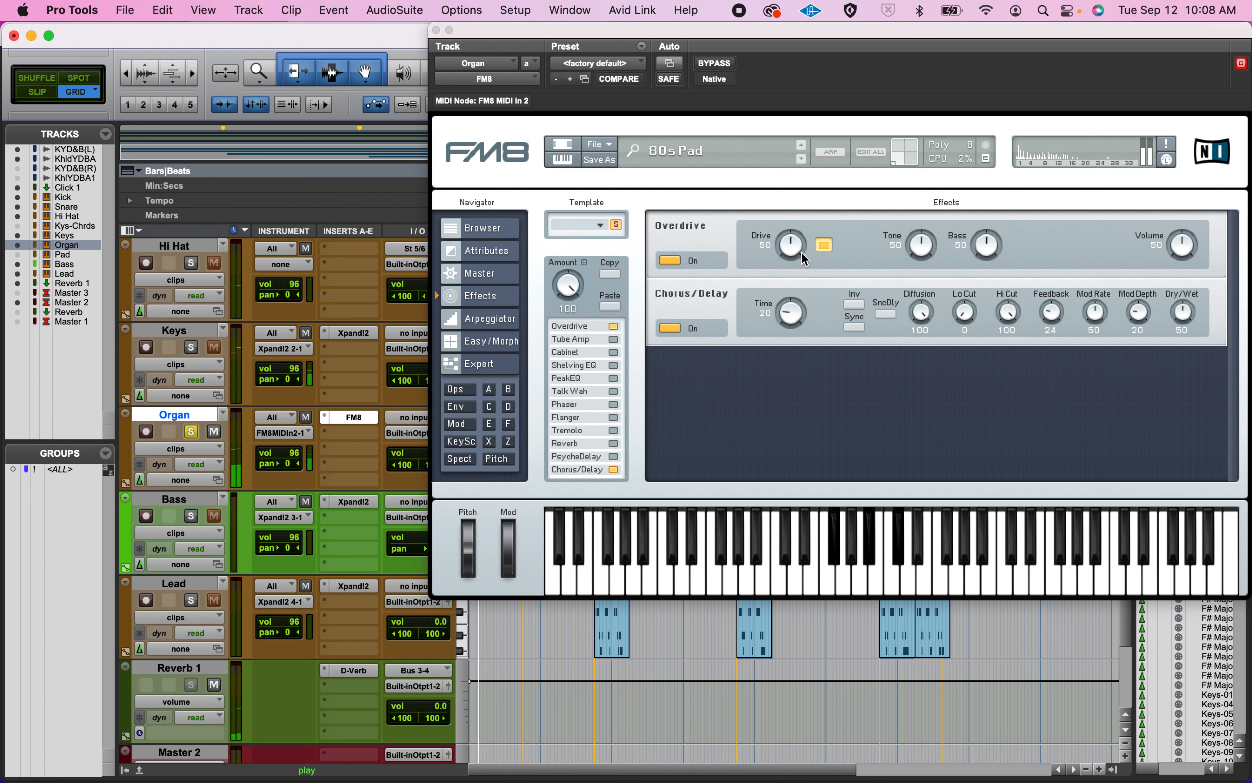
left_click_drag(802, 258, 813, 160)
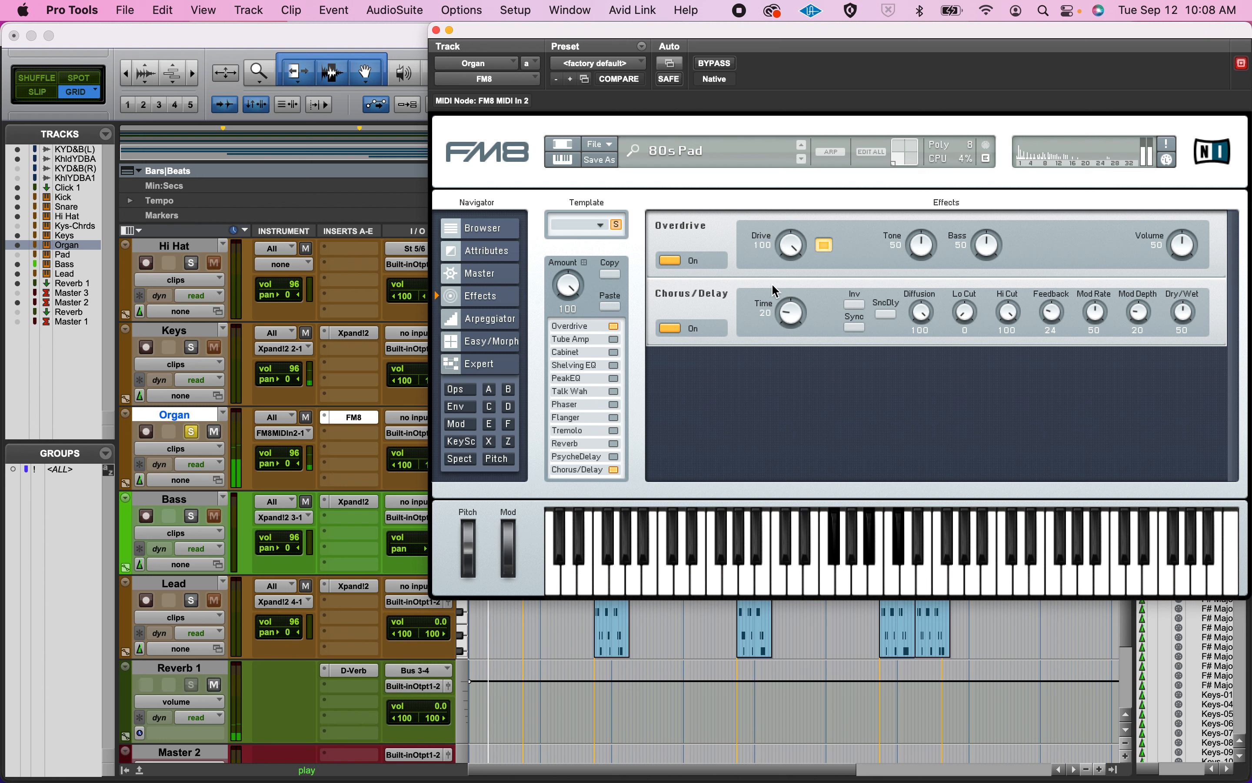
Switch off Chorus/Delay and Overdrive, and try the Talk Wah effect on and off.
left_click(671, 328)
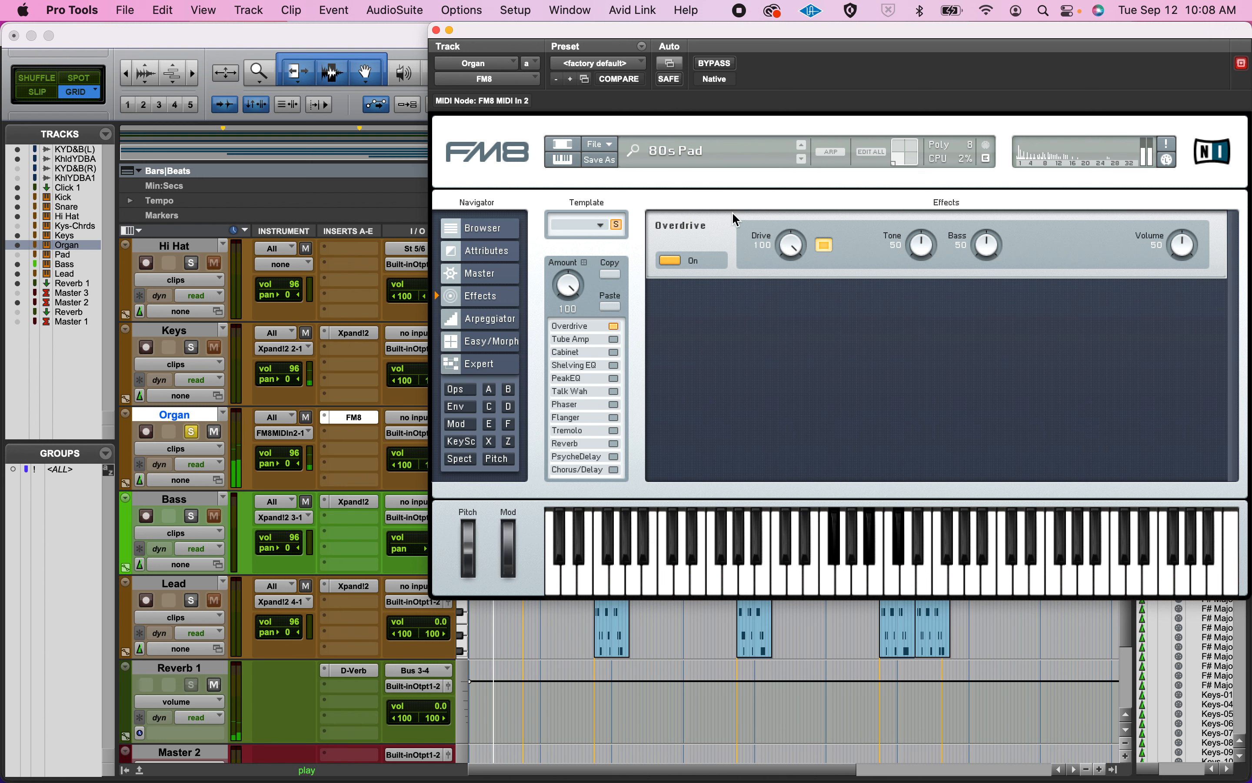
left_click(670, 261)
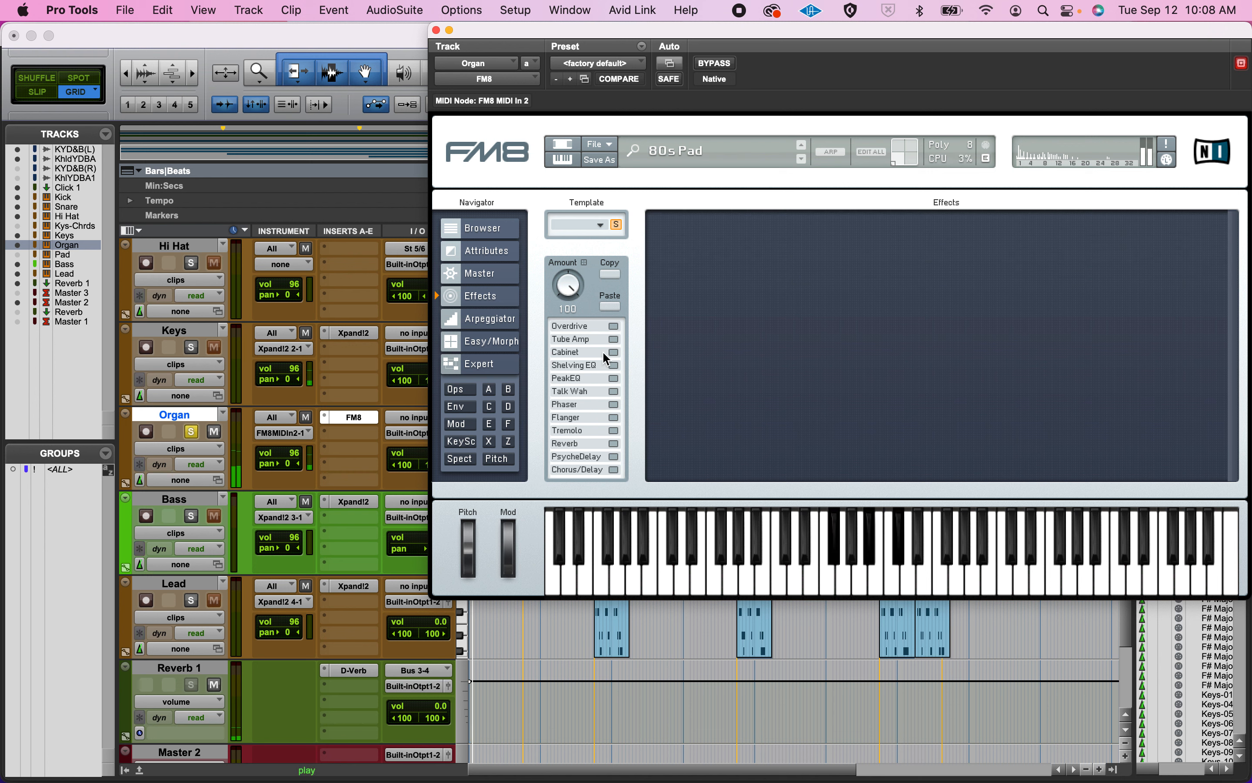
left_click(613, 392)
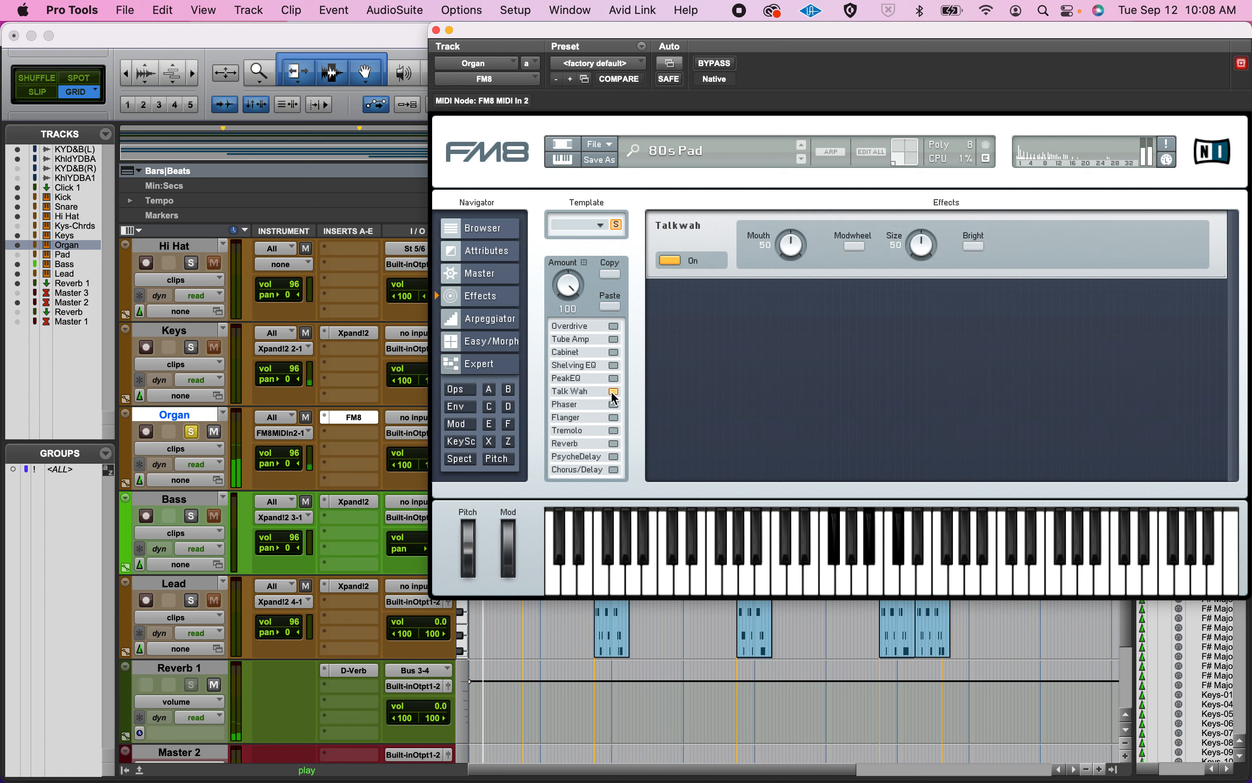
left_click(613, 392)
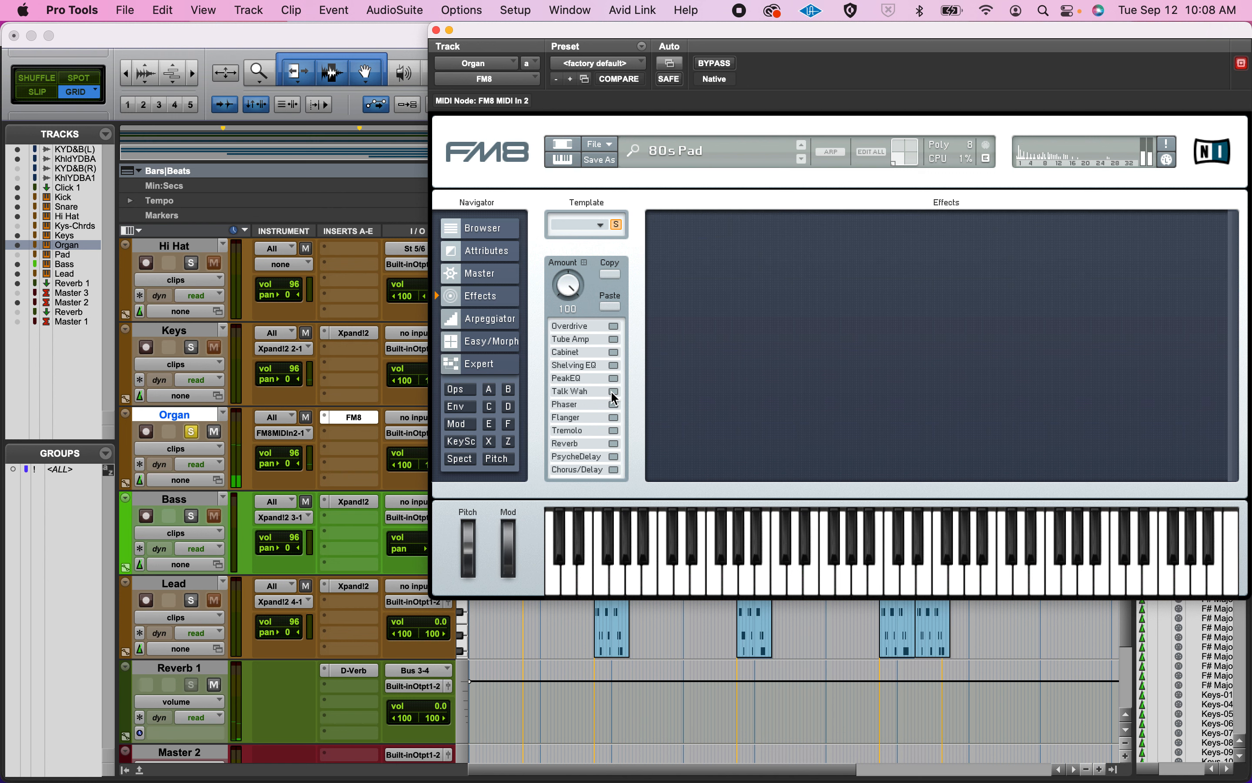